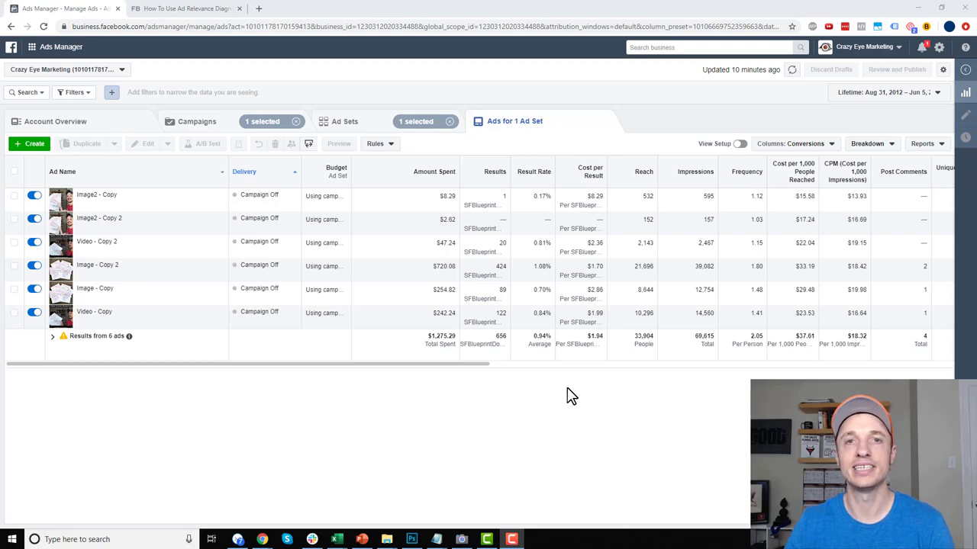
# Switch to the help article and highlight its title 'How To Use Ad Relevance Diagnostics'.
pyautogui.click(200, 9)
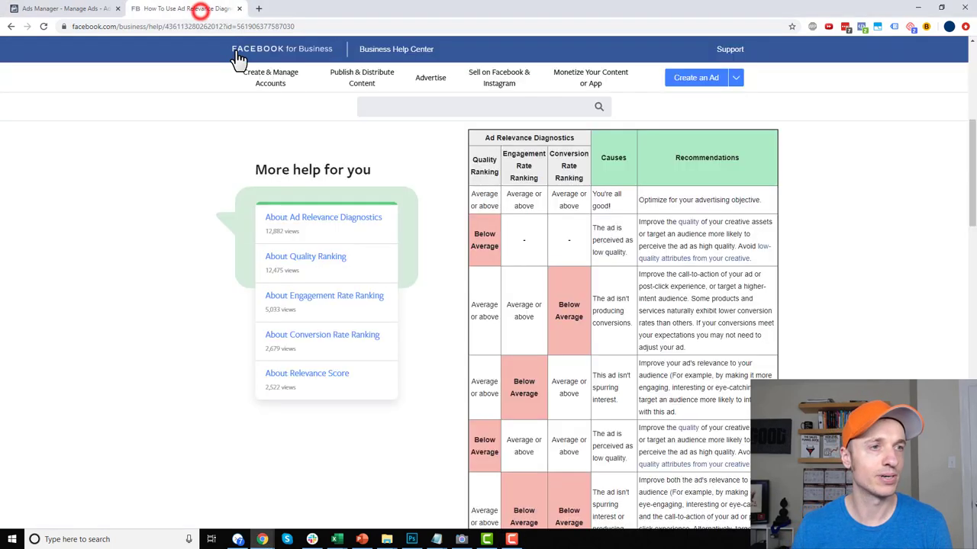
pyautogui.scroll(5, 145, 349)
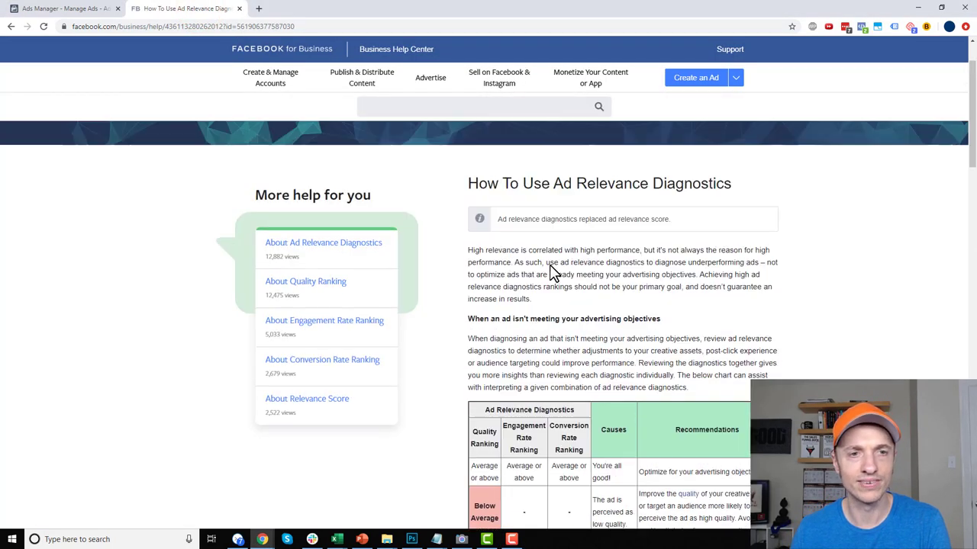
pyautogui.moveTo(449, 240); pyautogui.dragTo(767, 267)
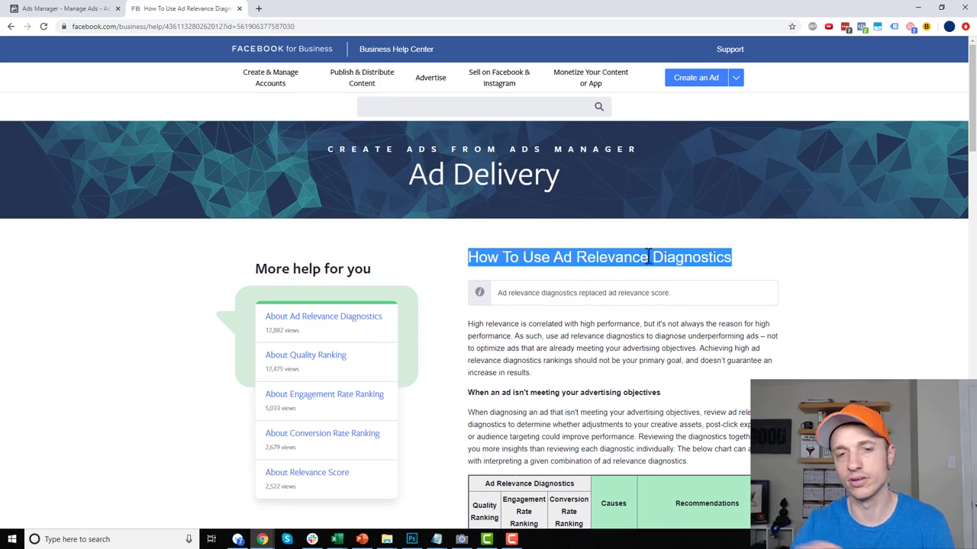
# Read through the Ad Relevance Diagnostics table of causes and recommendations, then return to Ads Manager.
pyautogui.scroll(-3, 710, 283)
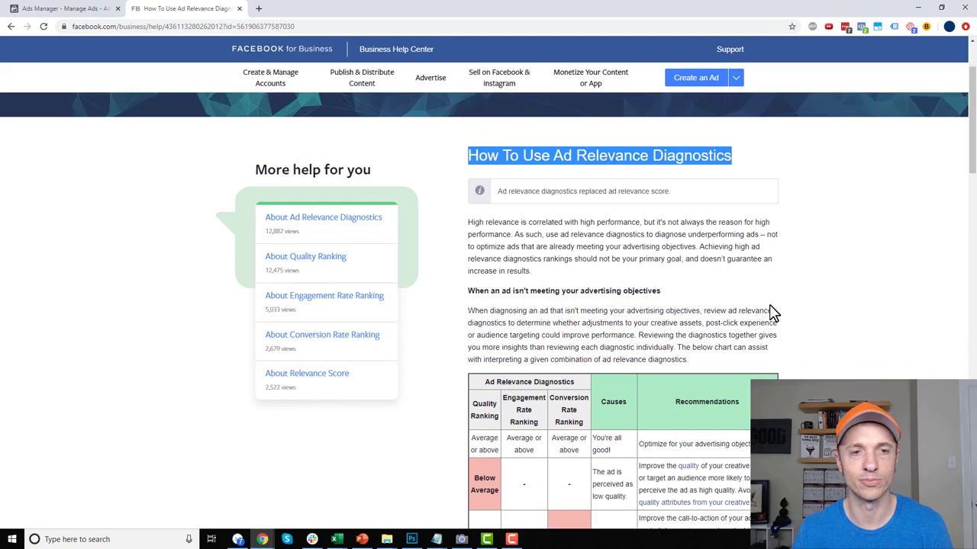
pyautogui.scroll(-2, 667, 345)
pyautogui.keyDown('ctrl'); pyautogui.scroll(6, 667, 342); pyautogui.keyUp('ctrl')
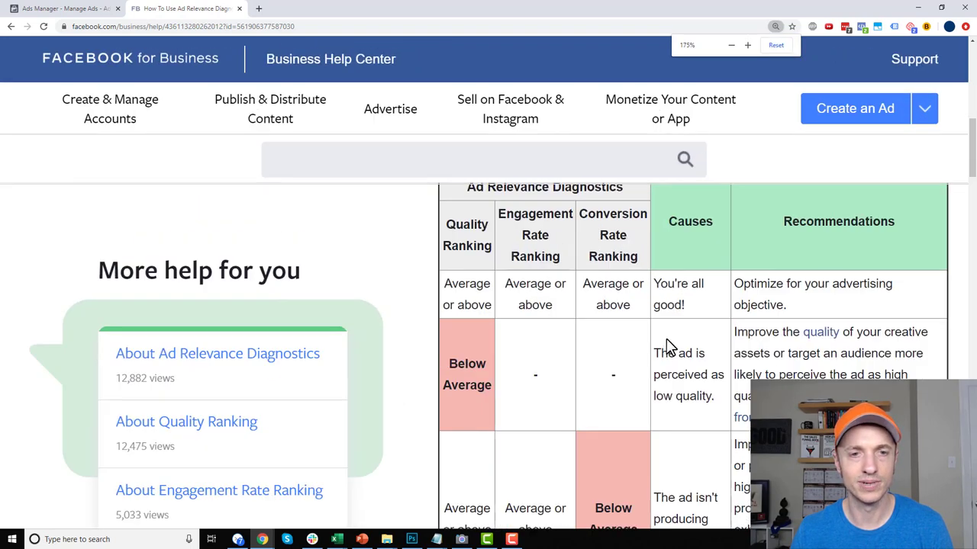
pyautogui.scroll(1, 420, 337)
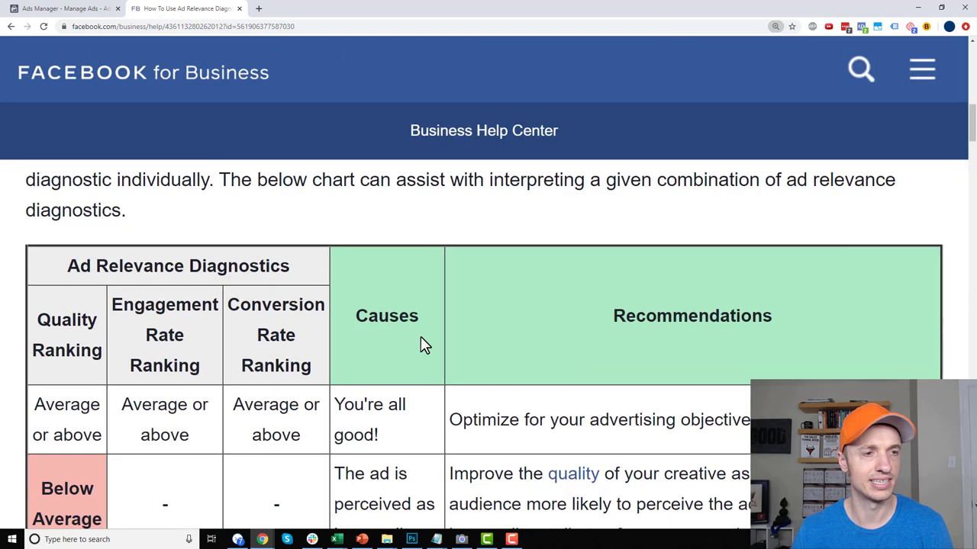
pyautogui.scroll(-1, 418, 347)
pyautogui.scroll(-1, 141, 336)
pyautogui.scroll(1, 137, 334)
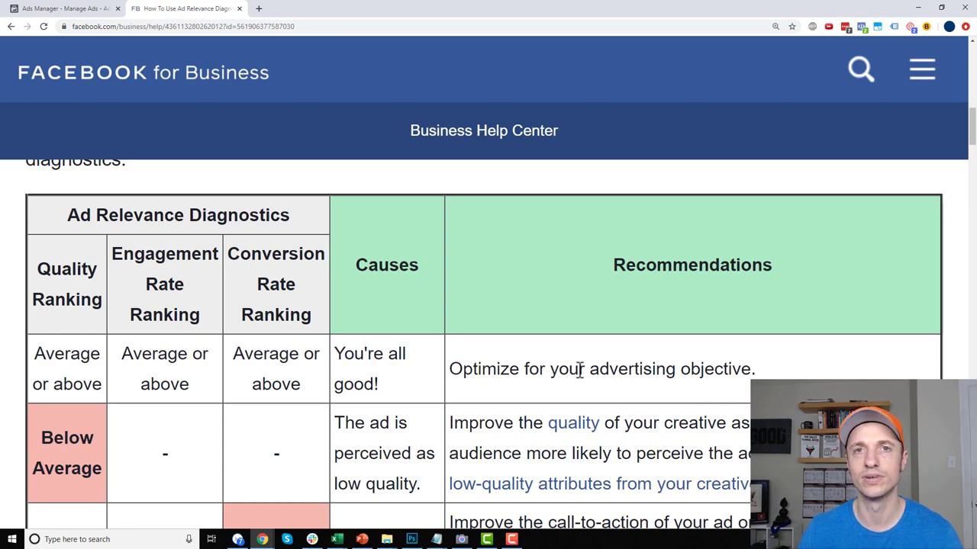
pyautogui.scroll(-3, 579, 370)
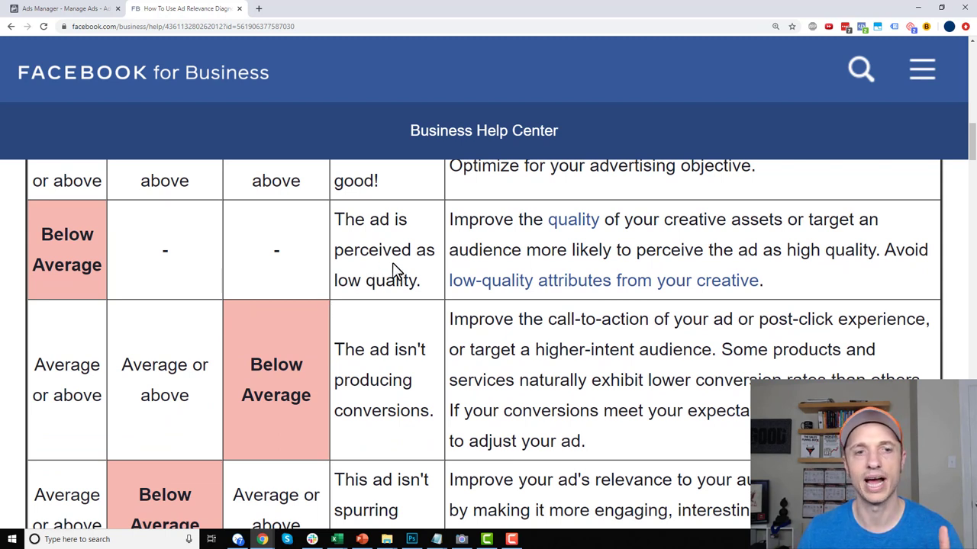
pyautogui.click(54, 9)
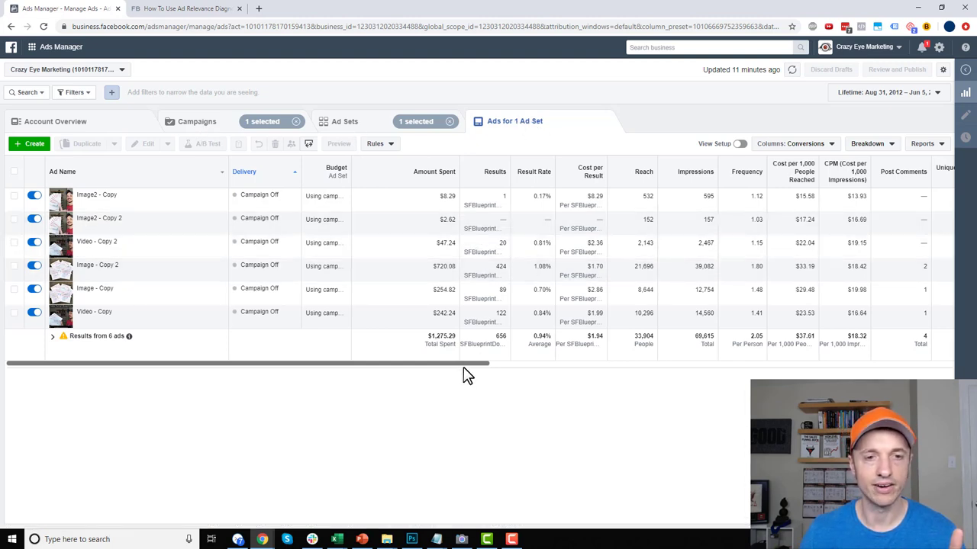
# Scroll the ads table right until the Quality, Engagement Rate and Conversion Rate Ranking columns show.
pyautogui.moveTo(463, 365); pyautogui.dragTo(574, 367)
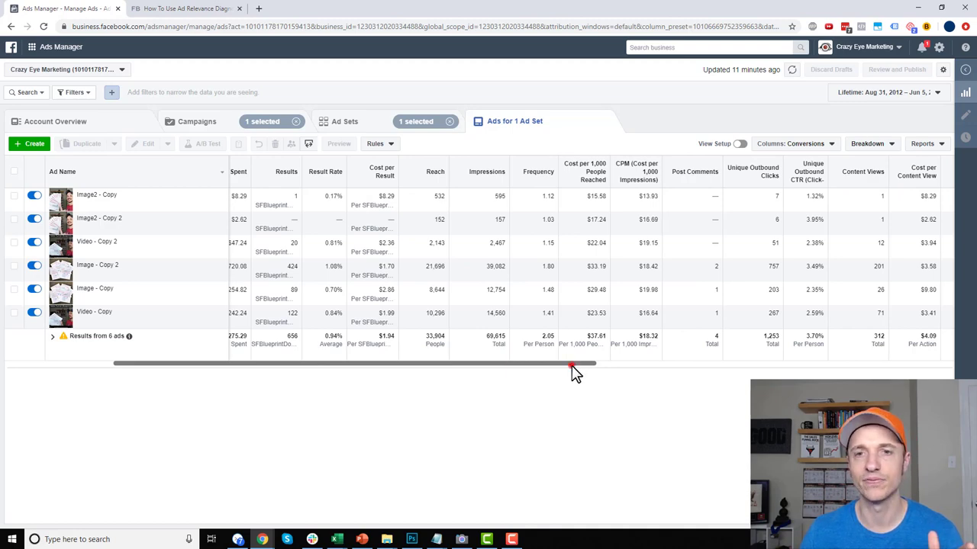
pyautogui.moveTo(574, 366); pyautogui.dragTo(695, 365)
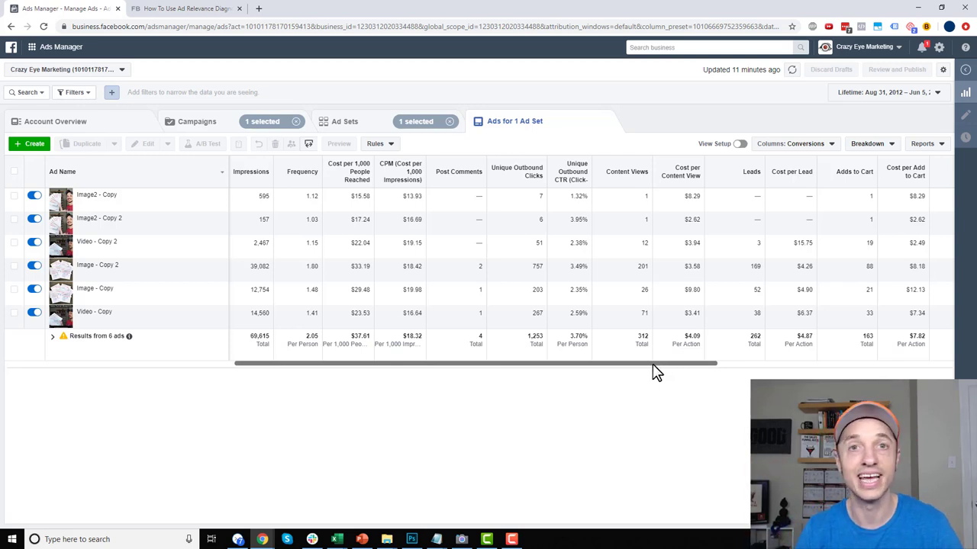
pyautogui.moveTo(659, 364); pyautogui.dragTo(911, 353)
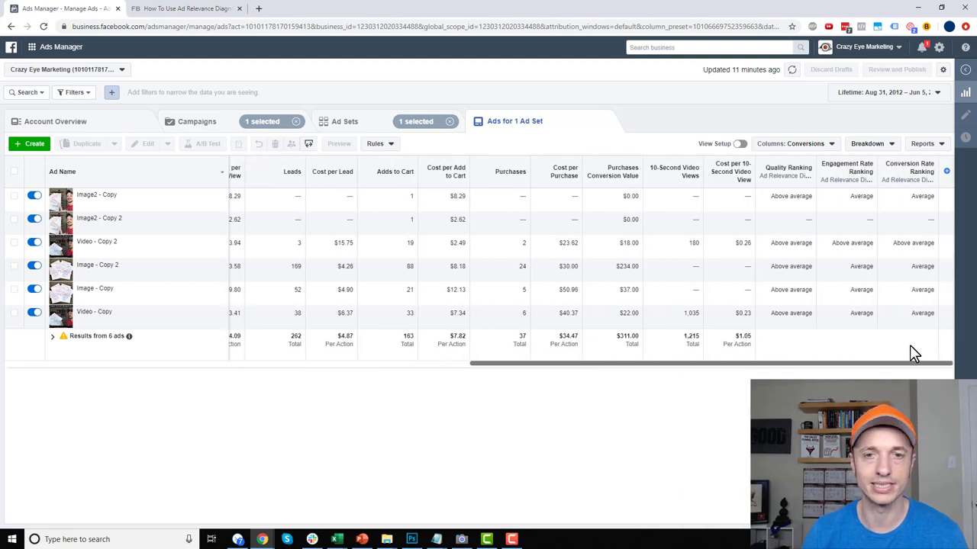
# Search the Customize Columns list for 'rank' to check the three ranking columns.
pyautogui.click(807, 146)
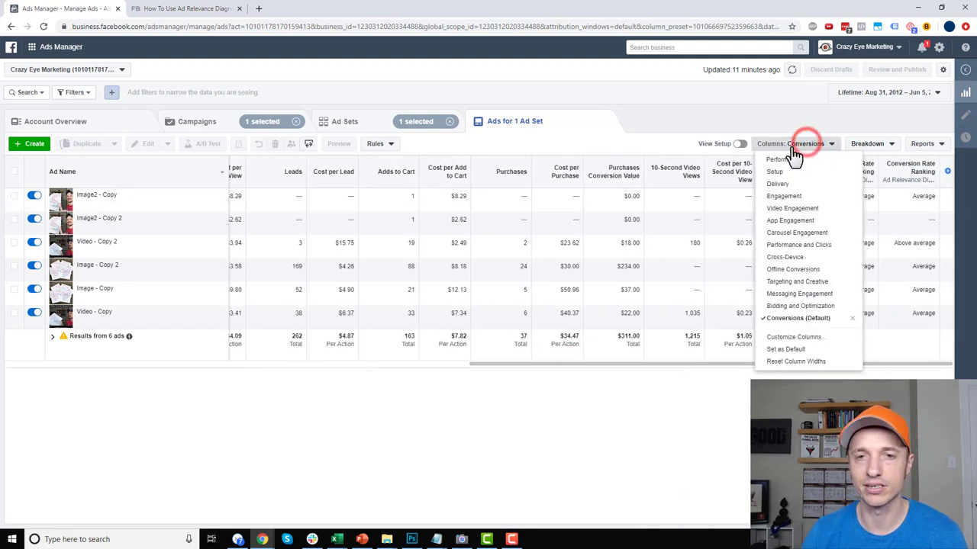
pyautogui.click(807, 340)
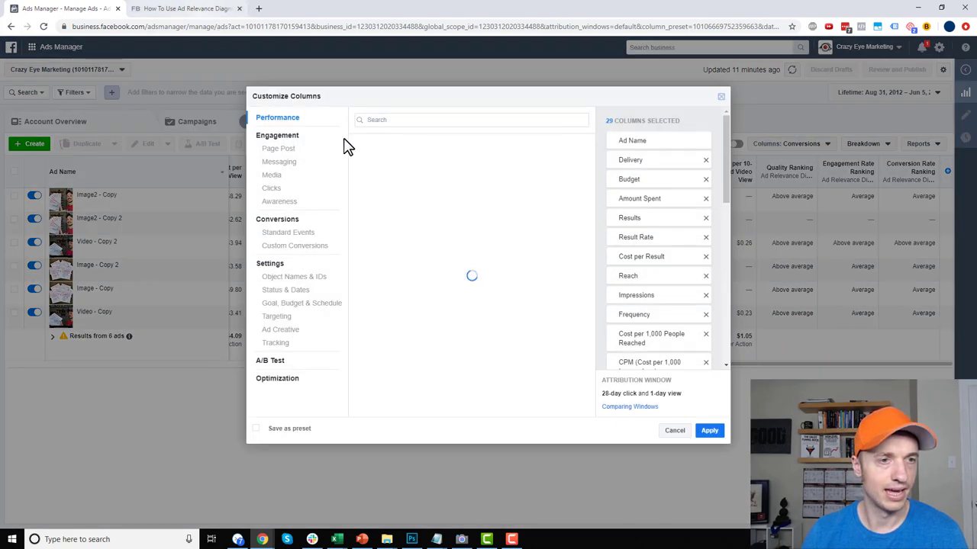
pyautogui.click(415, 119)
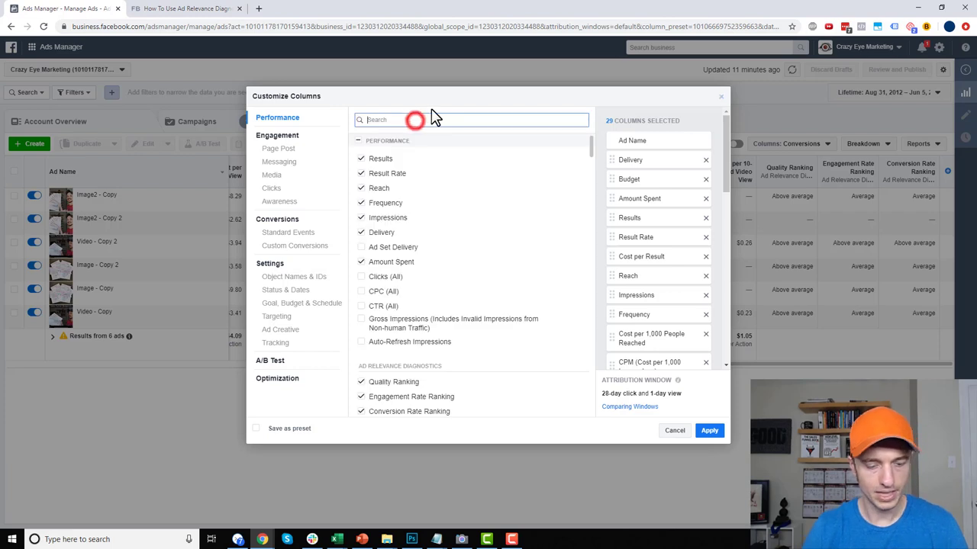
pyautogui.write('rank')
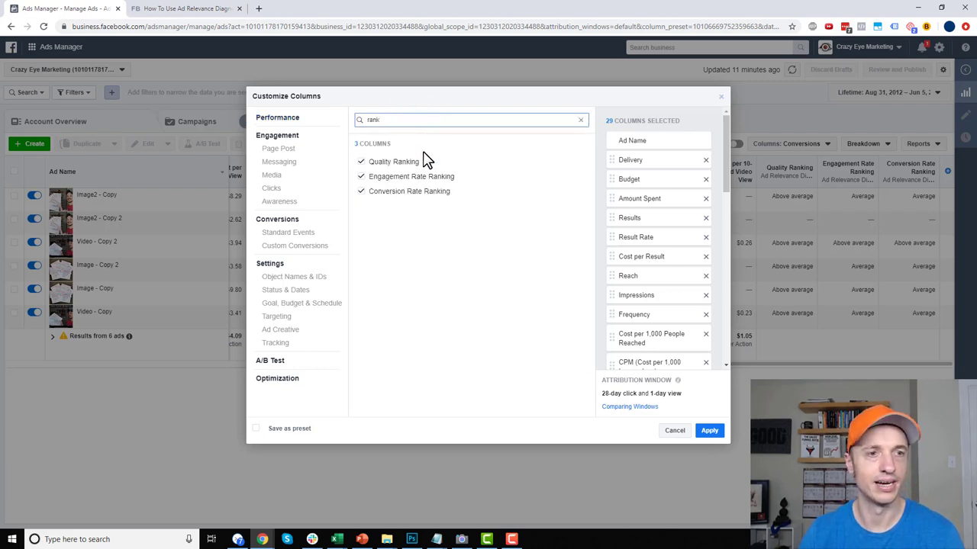
pyautogui.moveTo(416, 185)
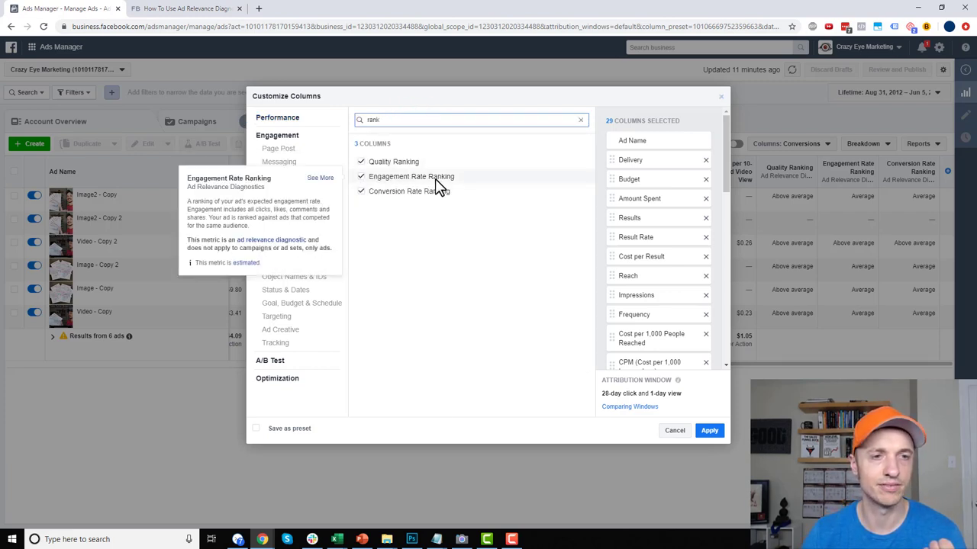
# Recheck the help article's diagnostics table, close Customize Columns unchanged, and reopen the column presets.
pyautogui.click(188, 8)
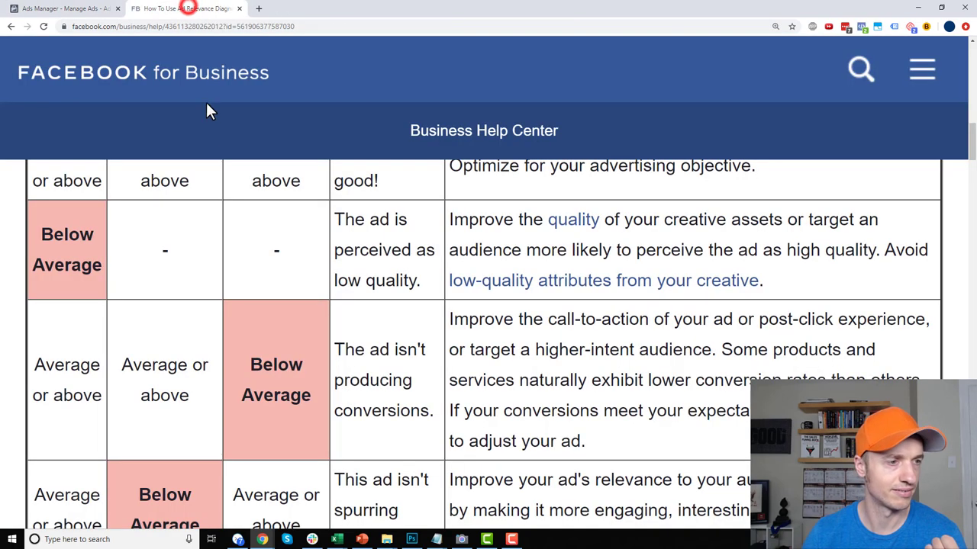
pyautogui.scroll(3, 94, 295)
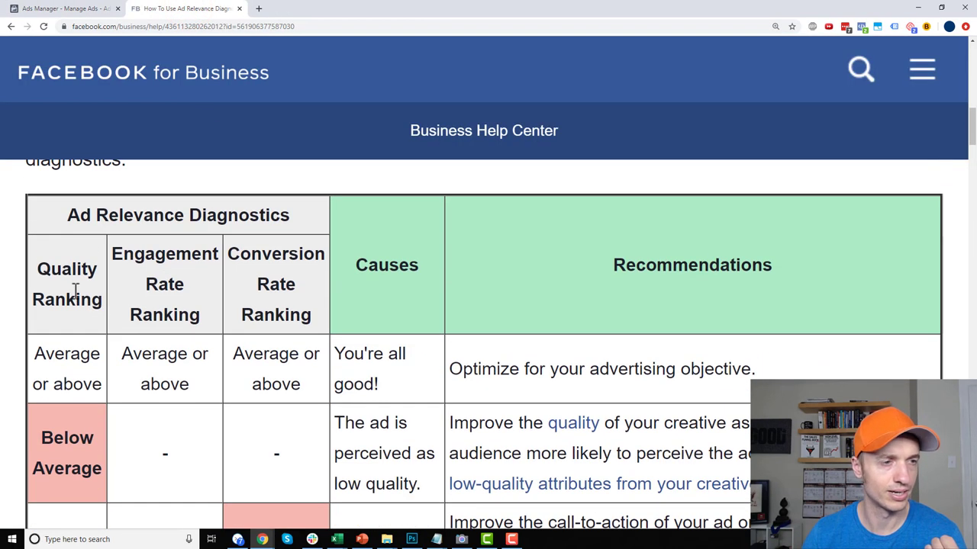
pyautogui.click(64, 9)
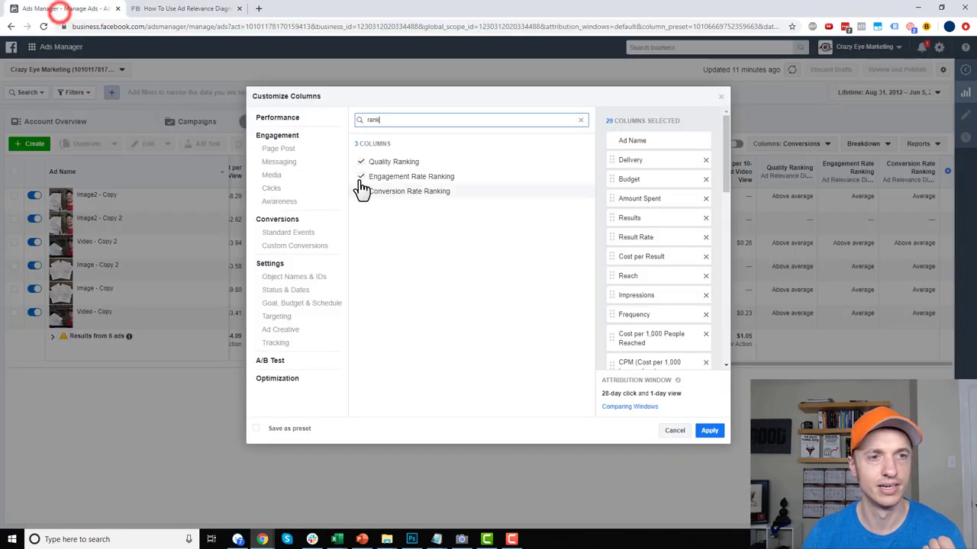
pyautogui.click(721, 96)
pyautogui.click(794, 148)
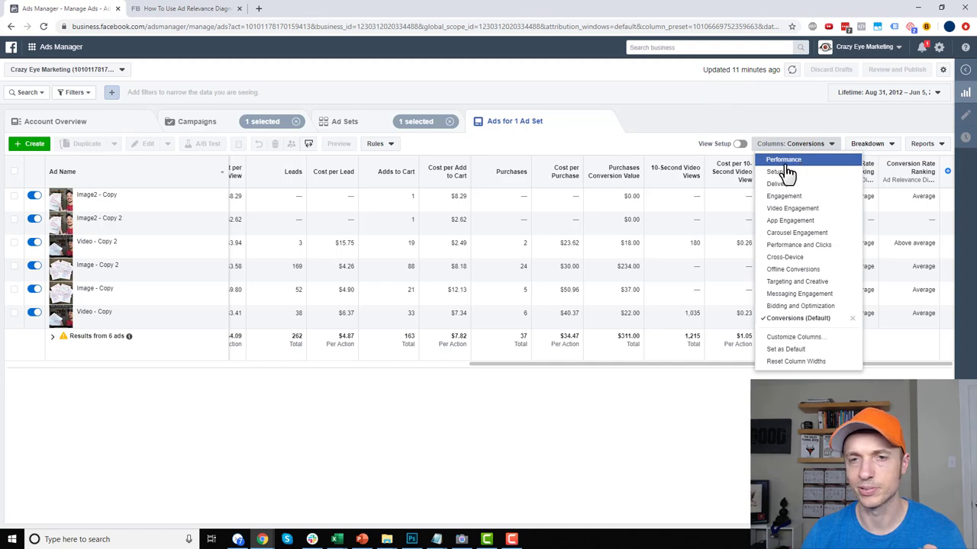
# Apply the Performance column preset and compare rankings of the Image2 - Copy and Image2 - Copy 2 ads.
pyautogui.click(792, 161)
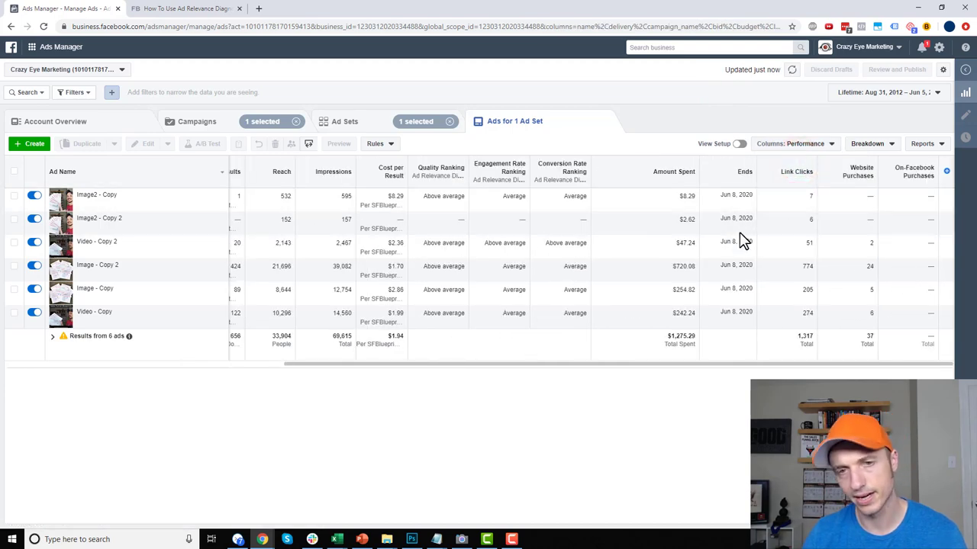
pyautogui.moveTo(702, 364); pyautogui.dragTo(658, 365)
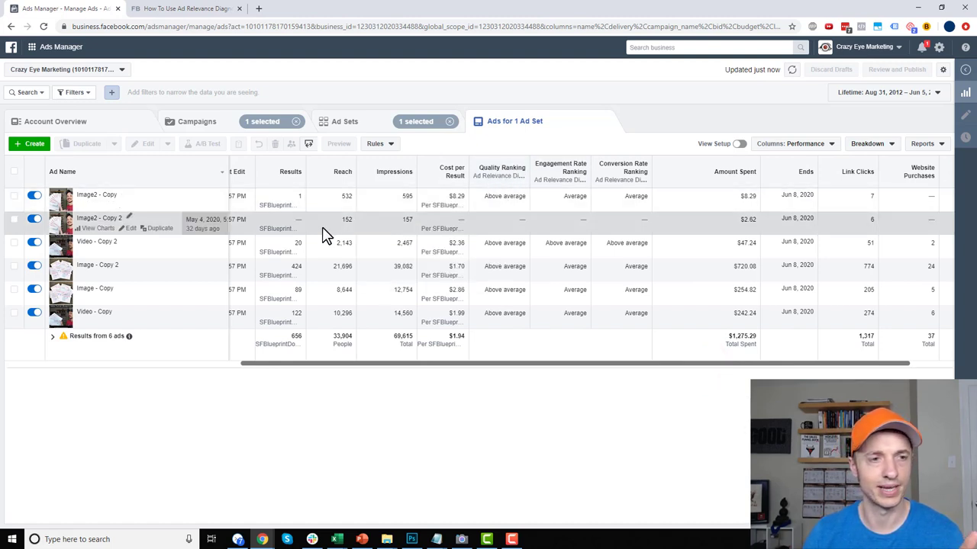
pyautogui.doubleClick(399, 219)
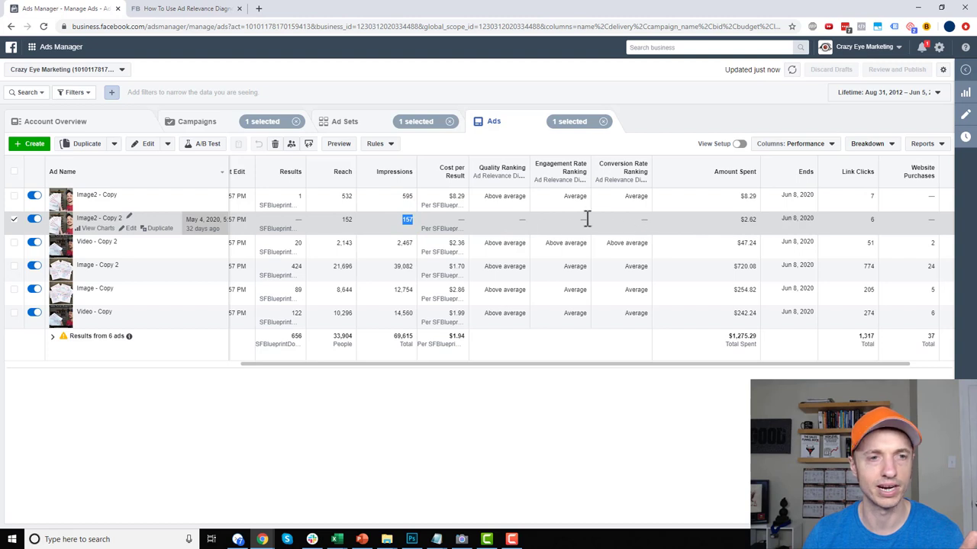
pyautogui.doubleClick(407, 196)
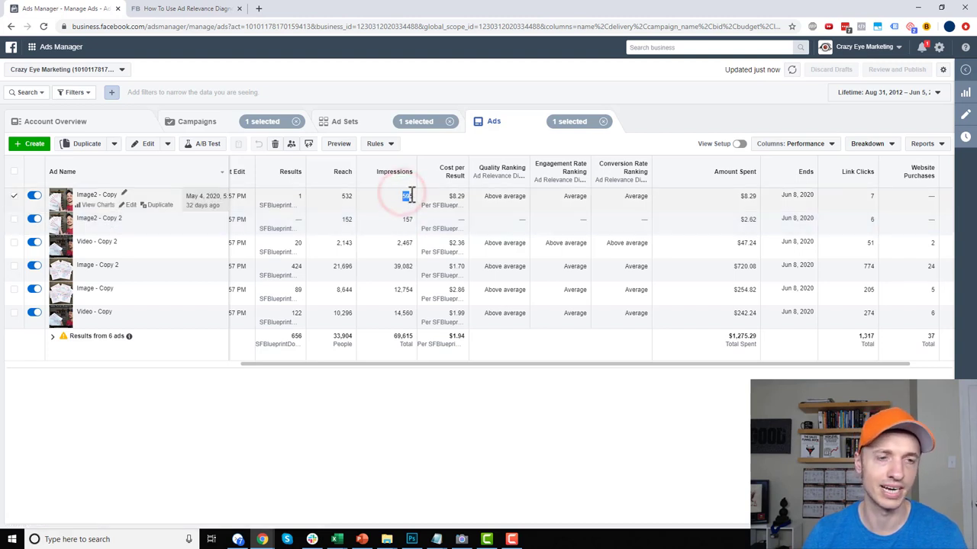
pyautogui.doubleClick(574, 197)
pyautogui.click(594, 196)
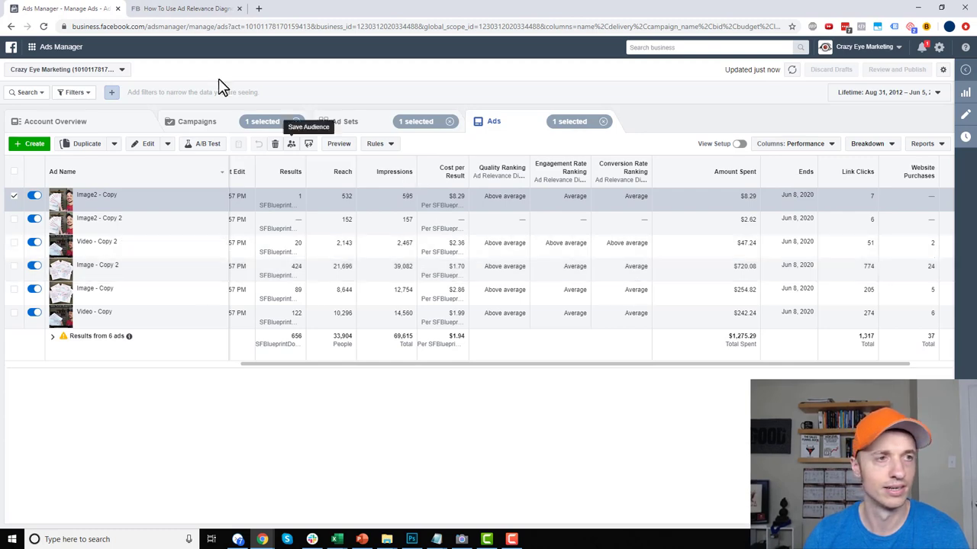
pyautogui.click(179, 8)
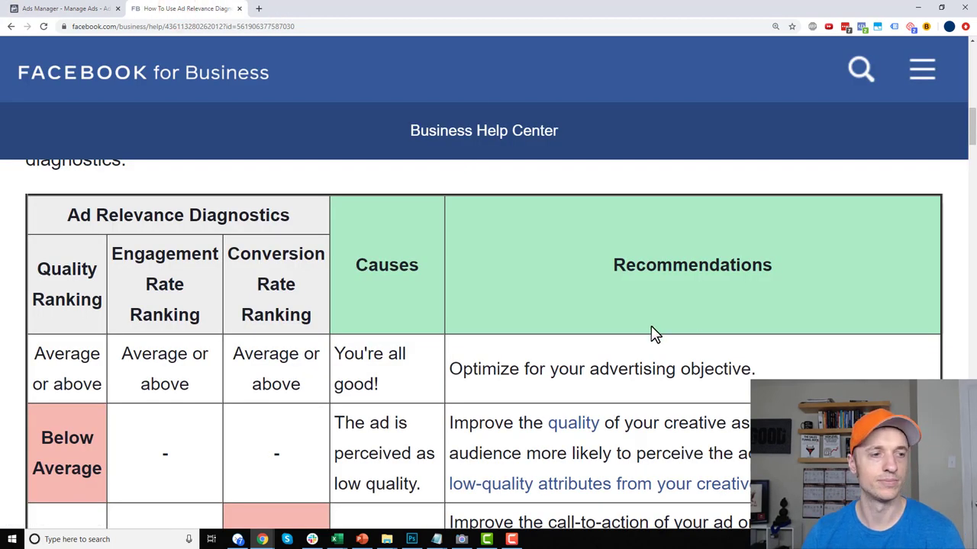
# Highlight the recommendation to optimize for the advertising objective in the diagnostics table.
pyautogui.scroll(-1, 654, 334)
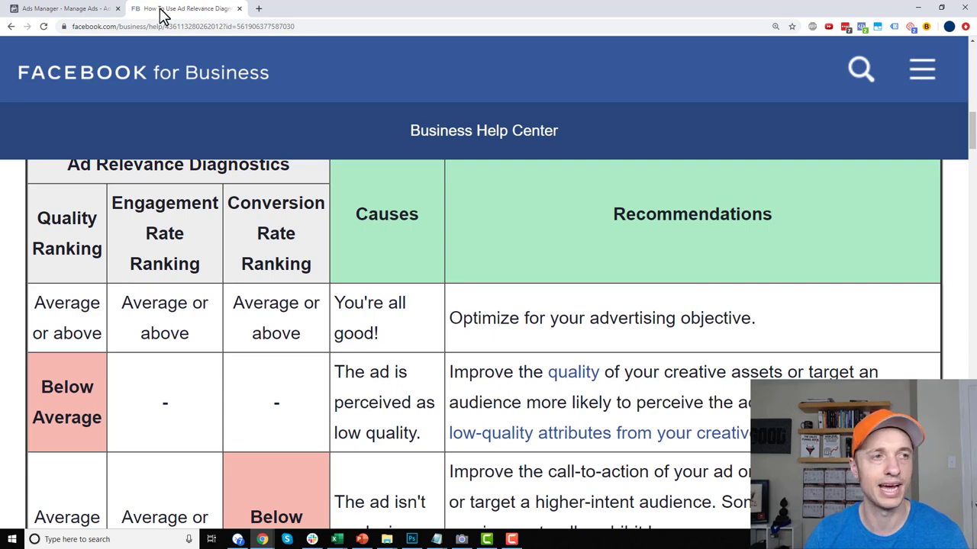
pyautogui.click(66, 8)
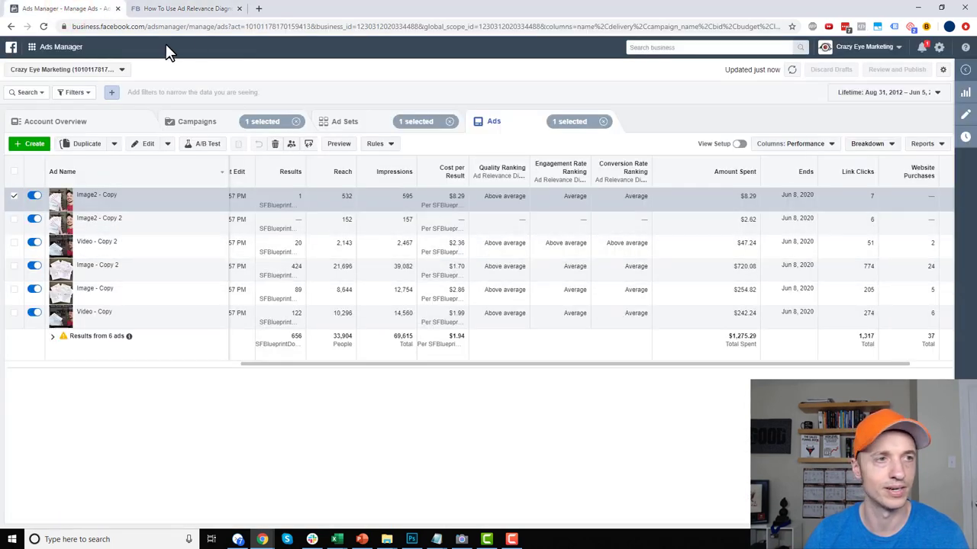
pyautogui.click(201, 9)
pyautogui.scroll(1, 367, 325)
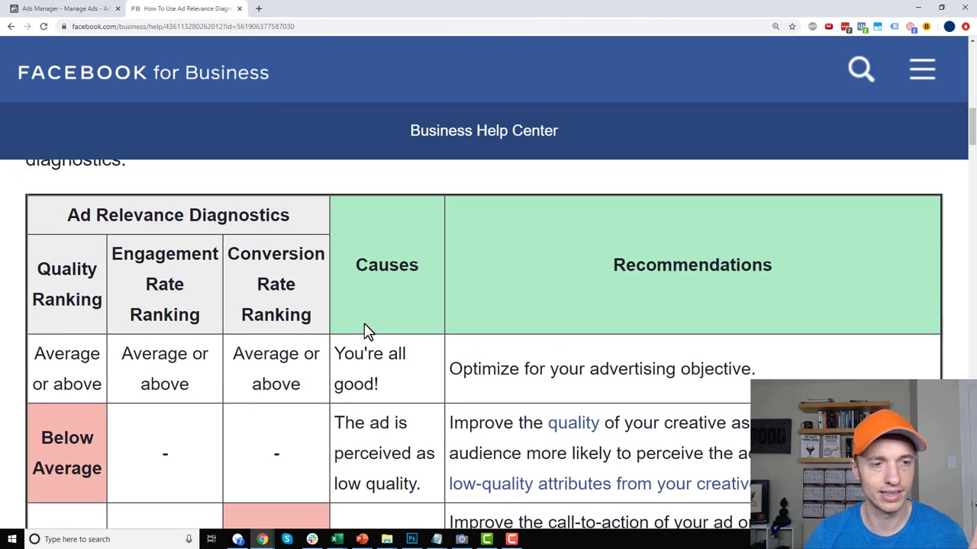
pyautogui.scroll(-1, 366, 330)
pyautogui.moveTo(462, 320); pyautogui.dragTo(824, 329)
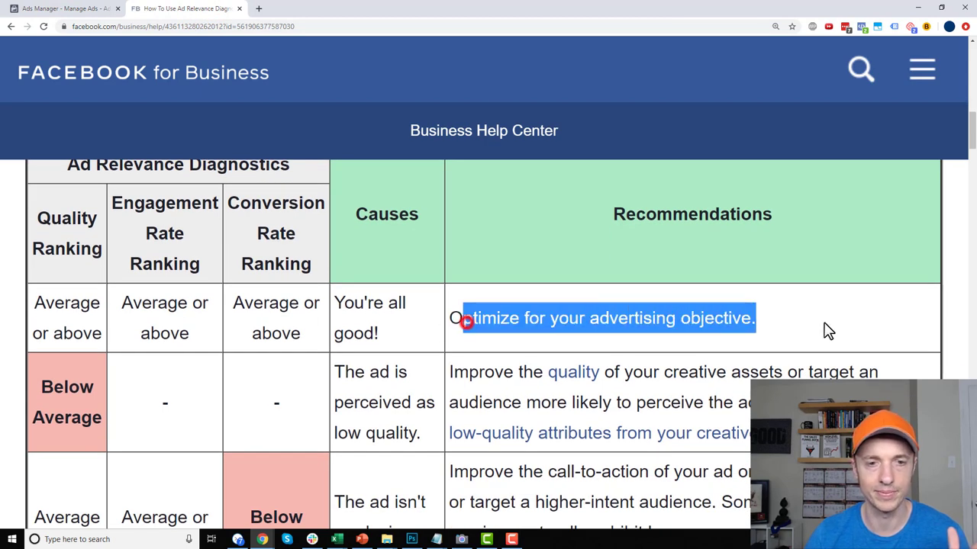
# Highlight, then clear, the 'perceived as low quality' cause, and go back to the ads table.
pyautogui.scroll(-3, 805, 328)
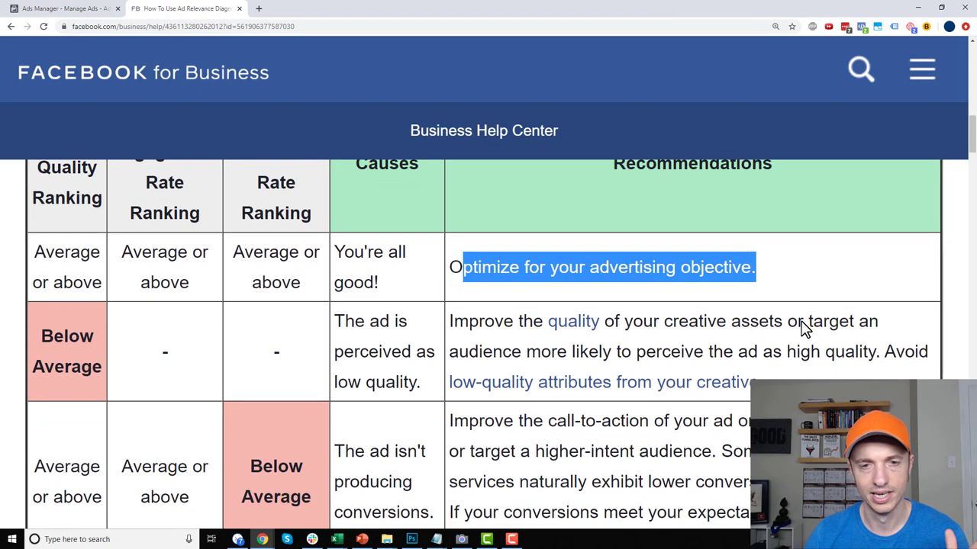
pyautogui.scroll(3, 328, 348)
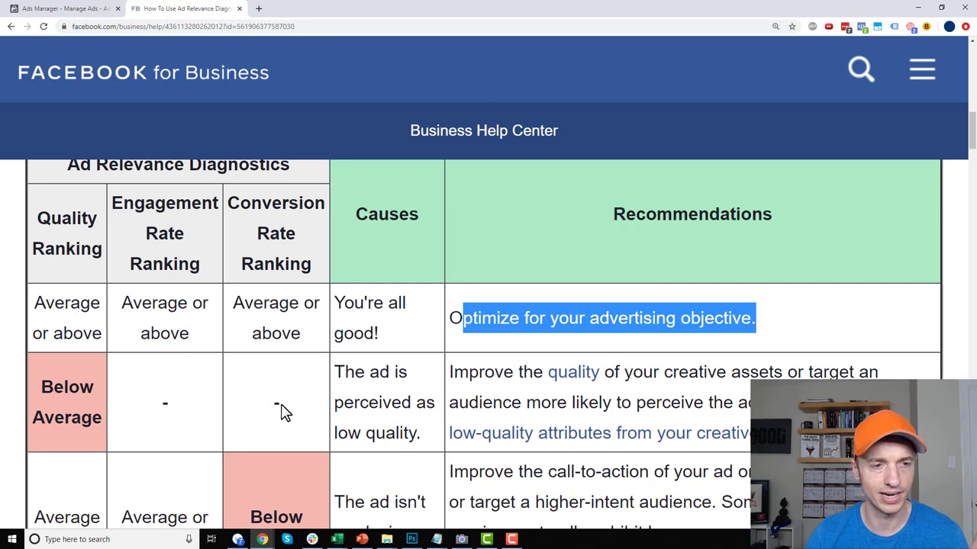
pyautogui.scroll(-1, 283, 412)
pyautogui.moveTo(354, 351); pyautogui.dragTo(421, 377)
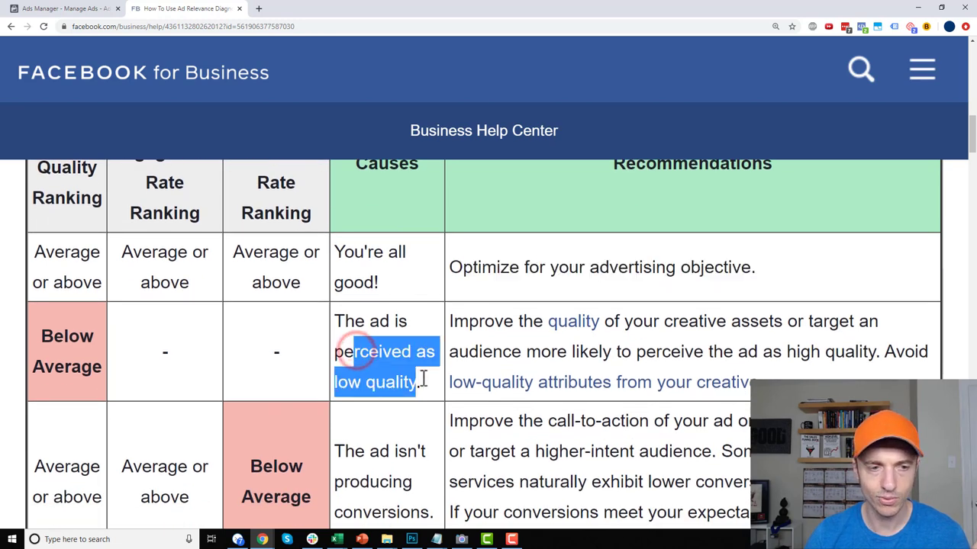
pyautogui.click(422, 378)
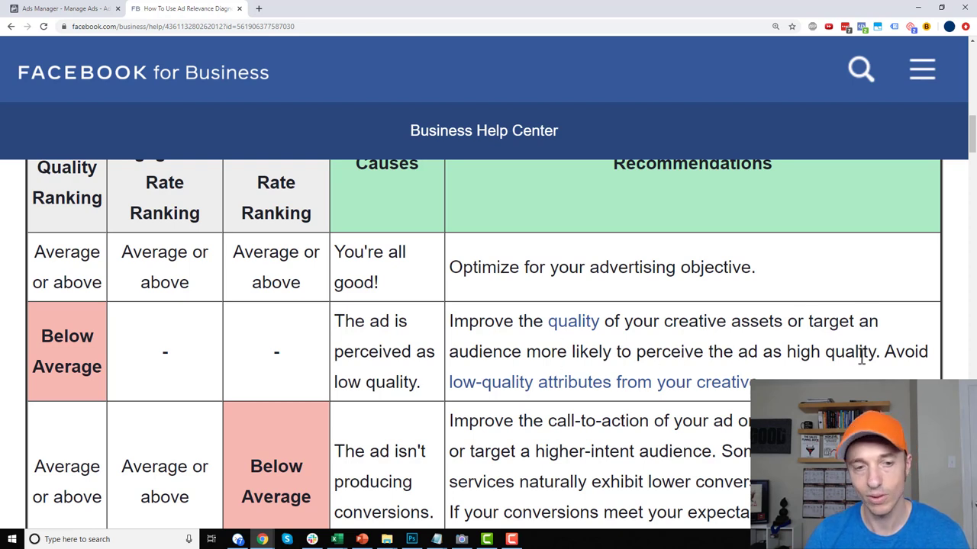
pyautogui.scroll(-2, 628, 390)
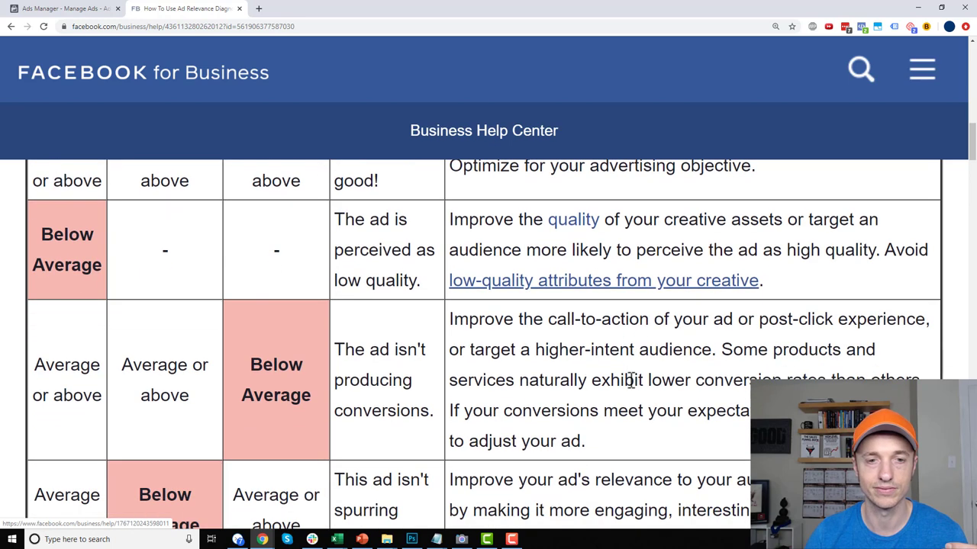
pyautogui.scroll(-1, 631, 380)
pyautogui.scroll(1, 12, 333)
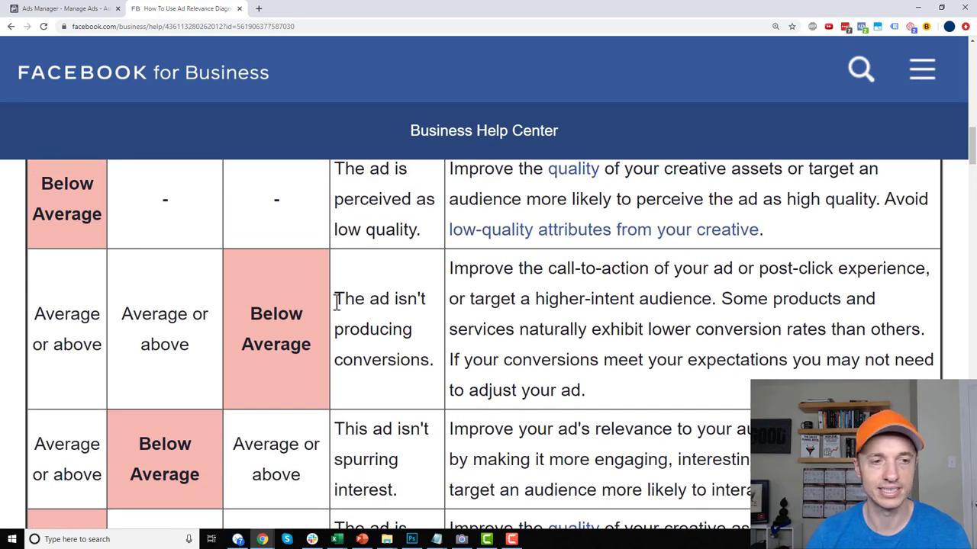
pyautogui.click(29, 8)
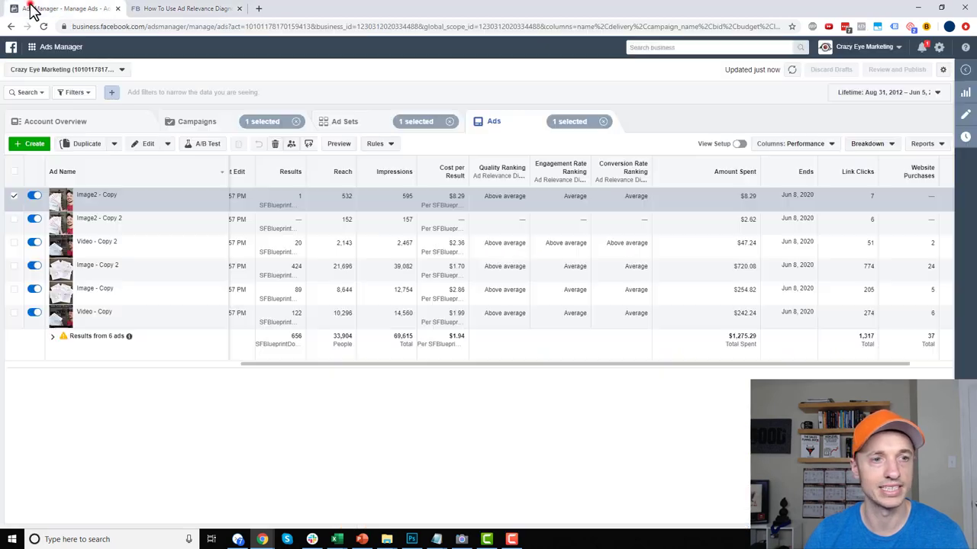
# Highlight the low conversion rate ranking cause and the call-to-action or post-click experience advice.
pyautogui.click(197, 10)
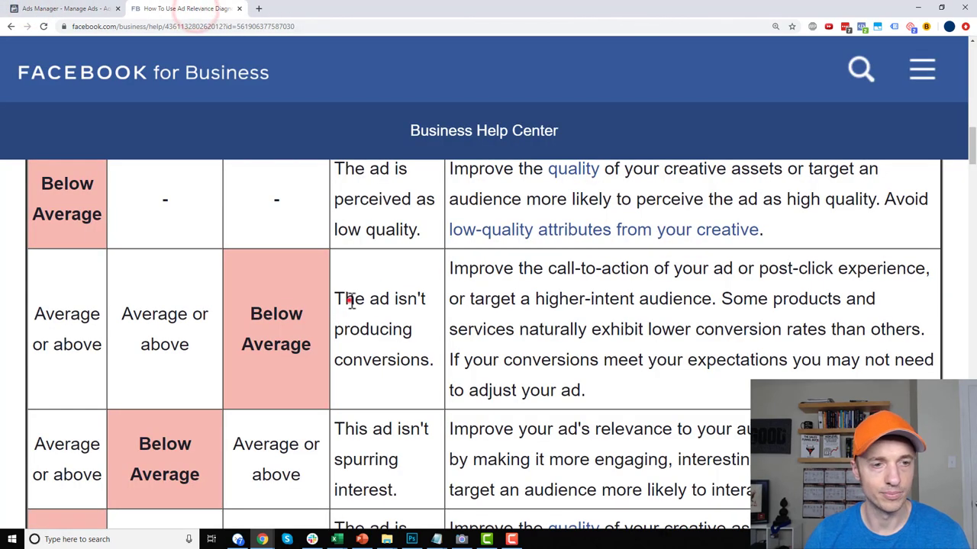
pyautogui.moveTo(345, 299); pyautogui.dragTo(447, 308)
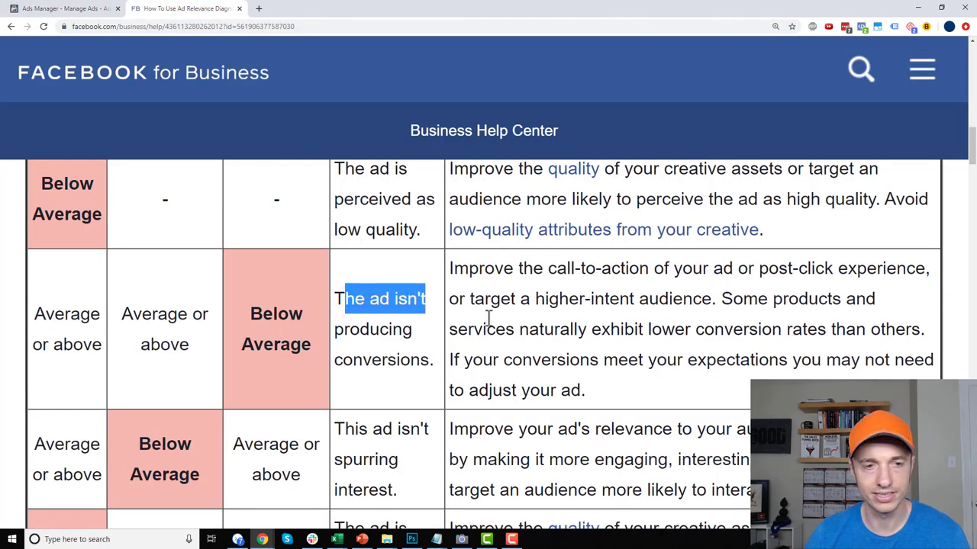
pyautogui.moveTo(519, 268); pyautogui.dragTo(925, 269)
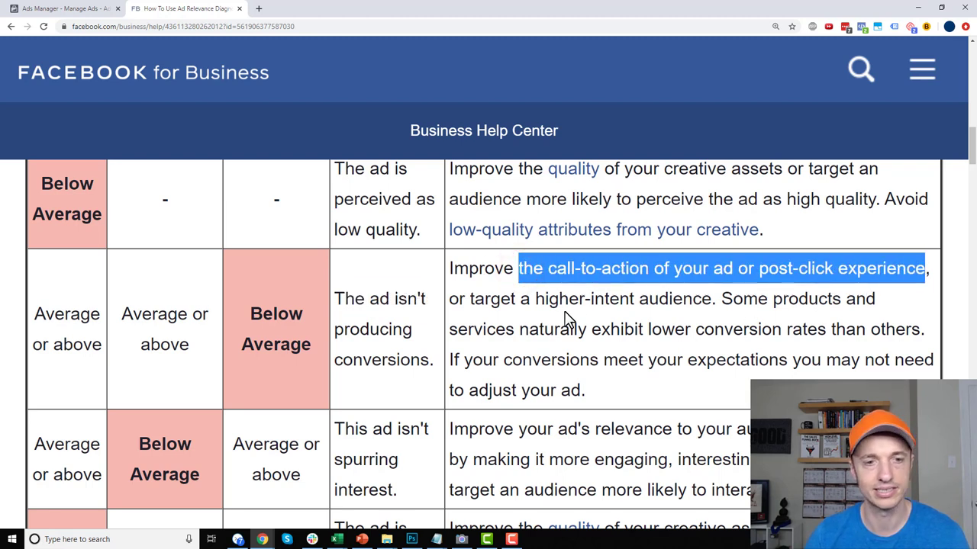
pyautogui.moveTo(547, 300); pyautogui.dragTo(713, 299)
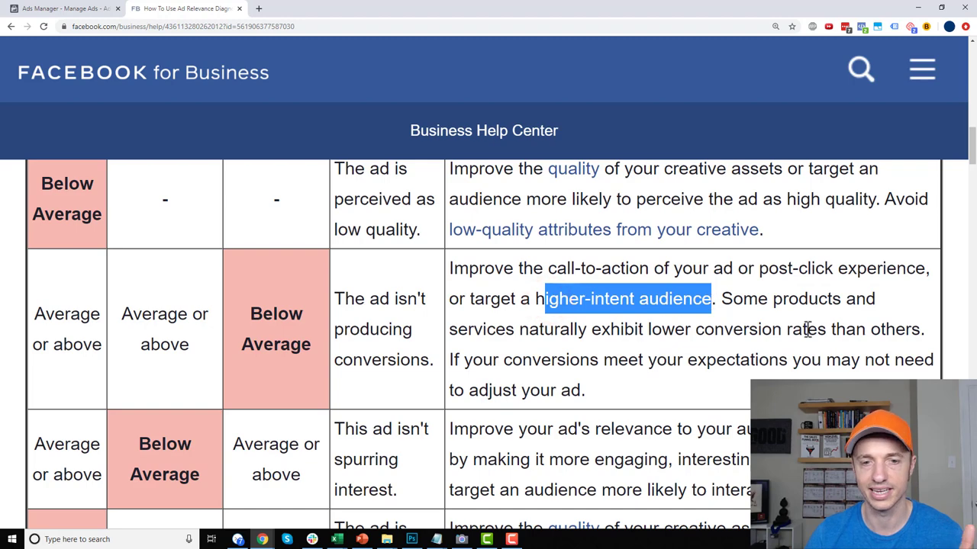
# Scroll past the table to the section on ads already meeting advertising objectives.
pyautogui.scroll(-2, 807, 330)
pyautogui.scroll(-4, 220, 277)
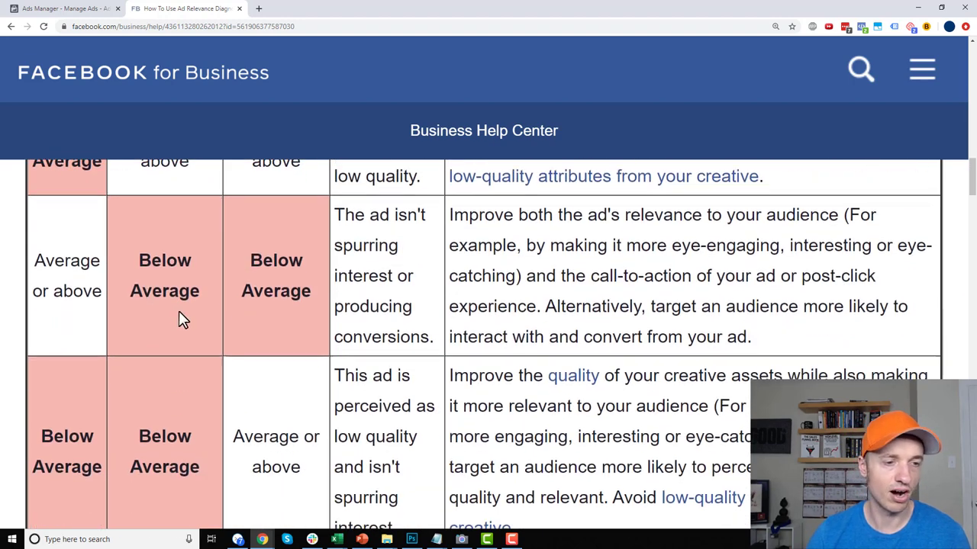
pyautogui.scroll(-4, 204, 319)
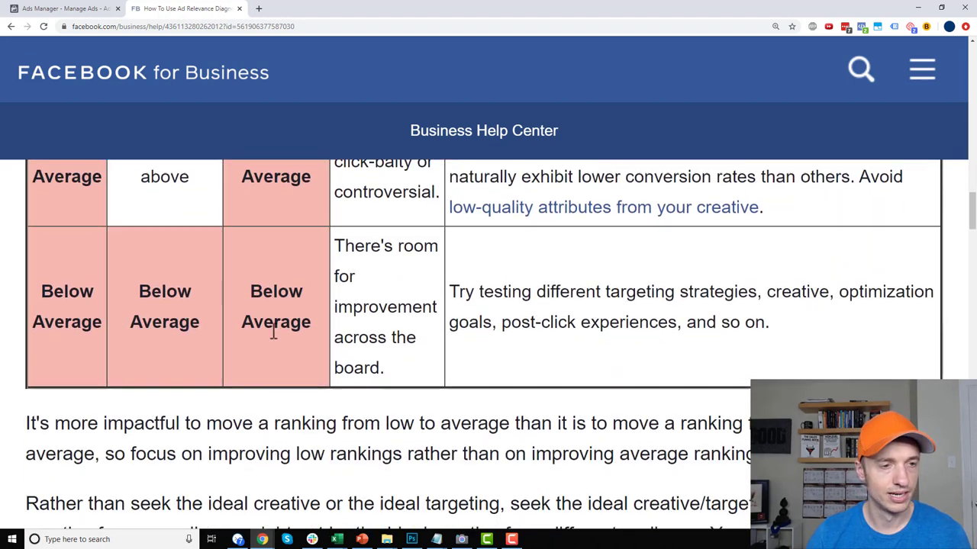
pyautogui.scroll(1, 277, 344)
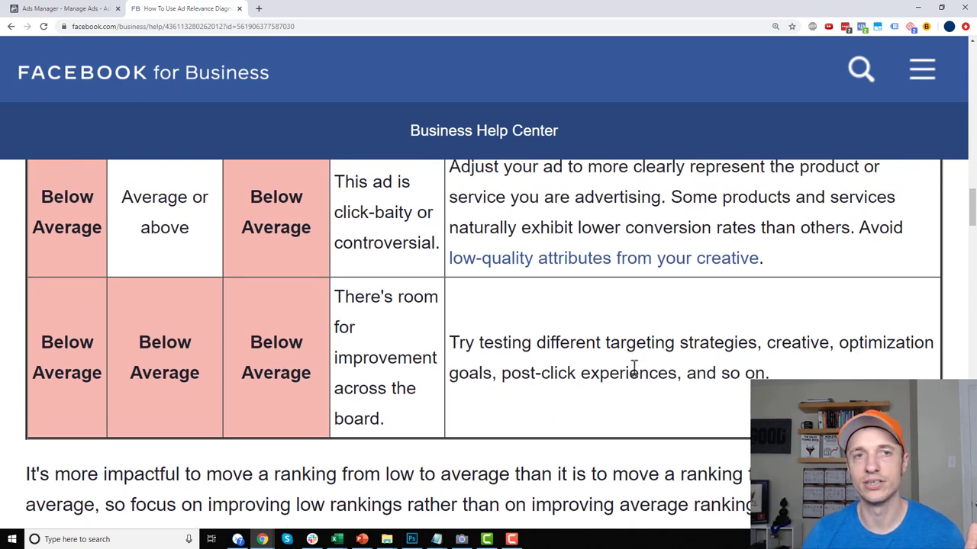
pyautogui.scroll(2, 634, 358)
pyautogui.scroll(4, 641, 404)
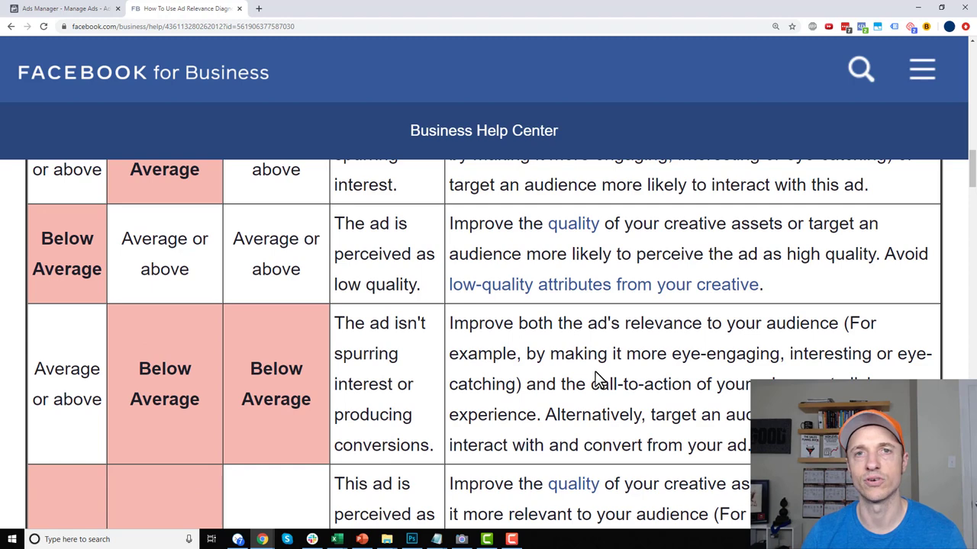
pyautogui.scroll(-5, 518, 256)
pyautogui.scroll(-6, 519, 255)
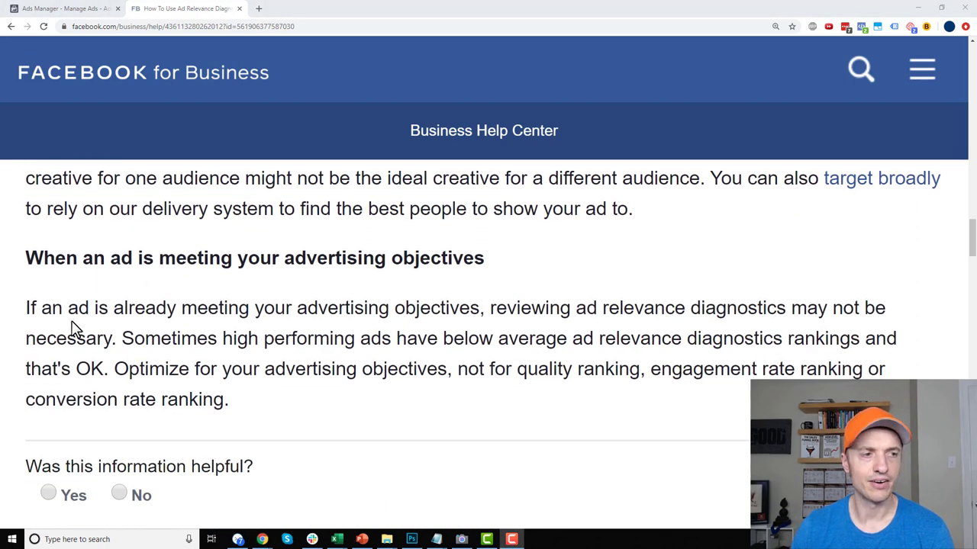
# Highlight 'already meeting your advertising objectives', then scroll back up to the table's last rows.
pyautogui.scroll(-1, 92, 306)
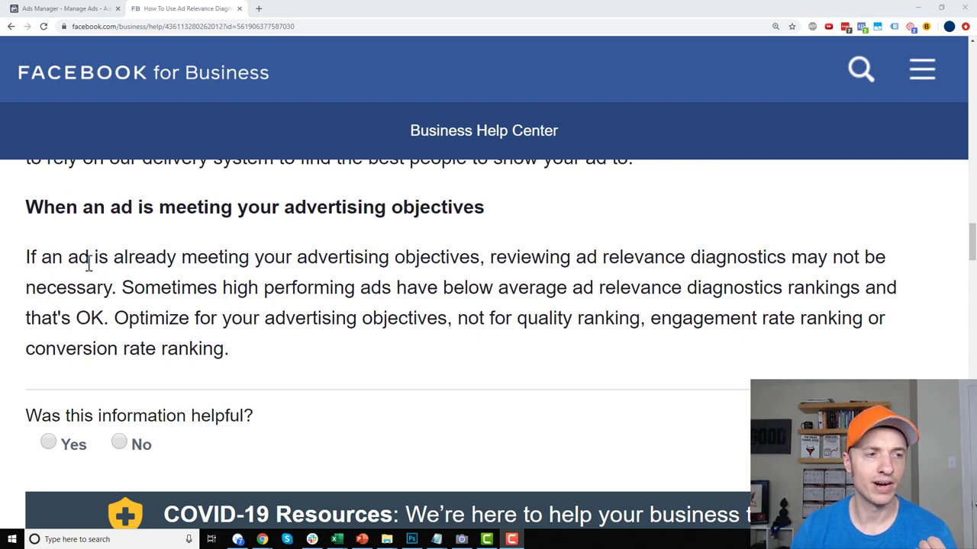
pyautogui.moveTo(111, 258); pyautogui.dragTo(475, 248)
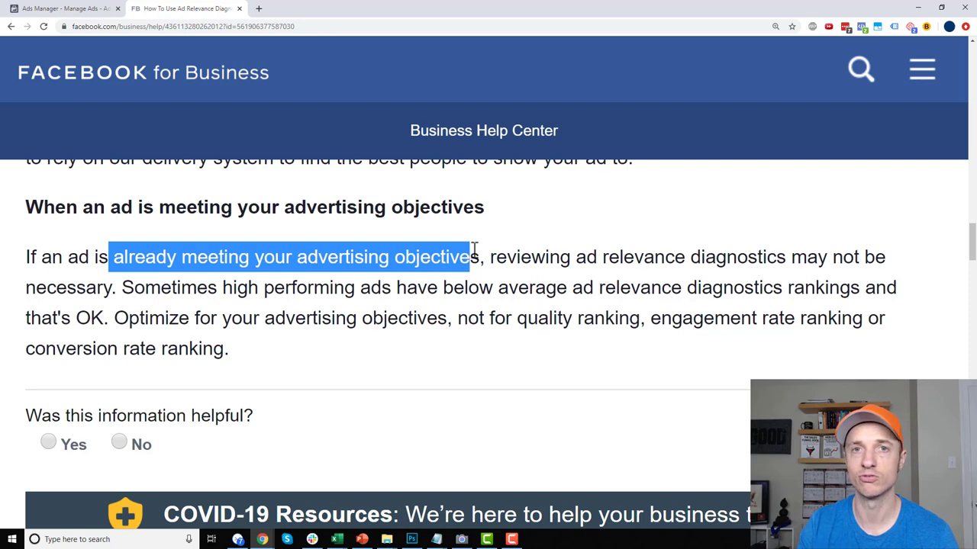
pyautogui.scroll(7, 474, 249)
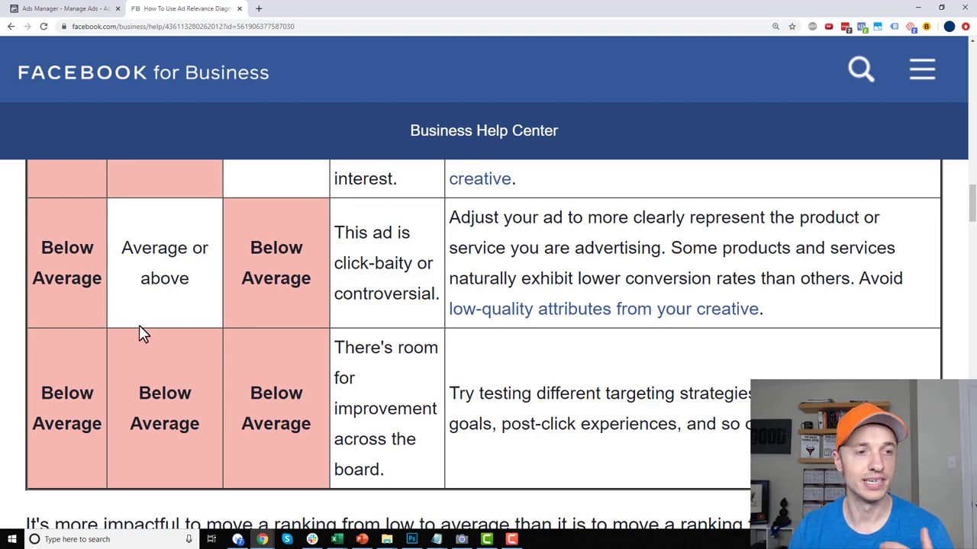
# Scroll up to the table's top rows, from 'You're all good!' to low-quality ads.
pyautogui.scroll(10, 187, 334)
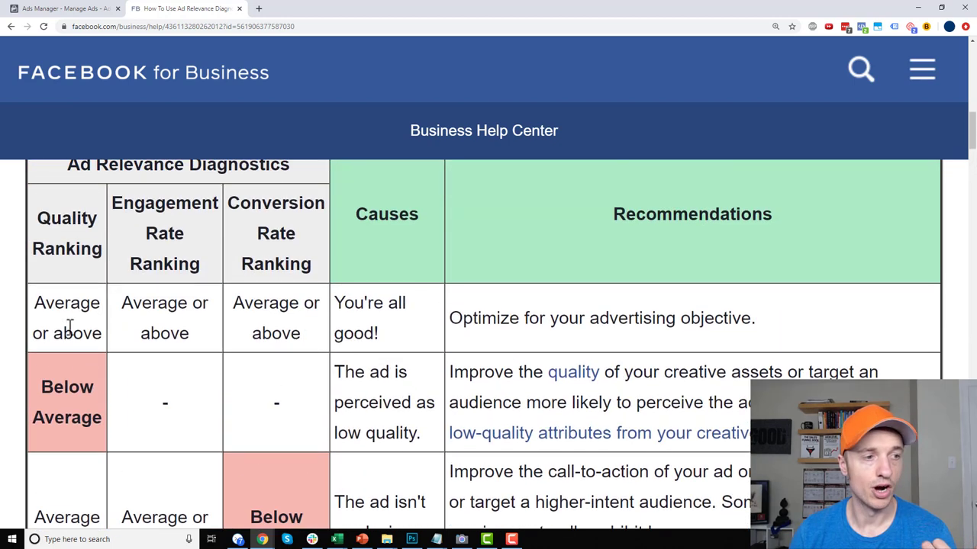